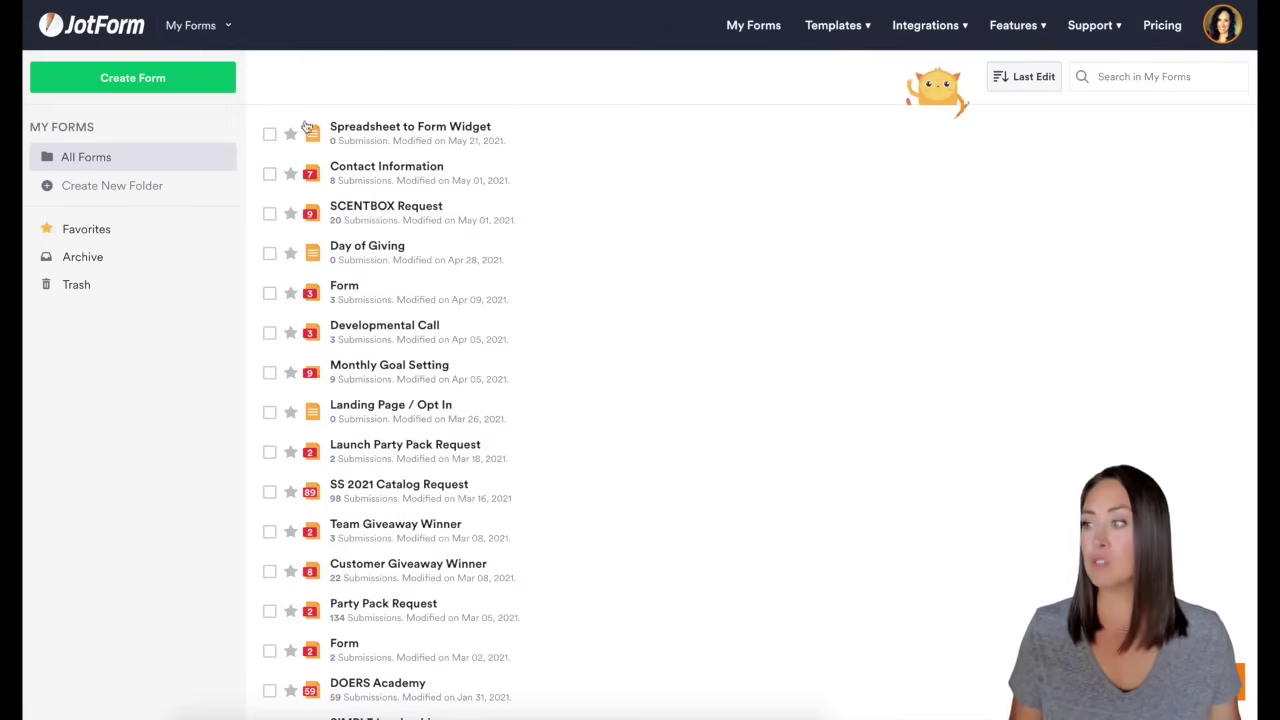
# Step: Edit the Spreadsheet to Form Widget form and add the Spreadsheet to form widget, found by searching 'spread'
pyautogui.click(542, 142)
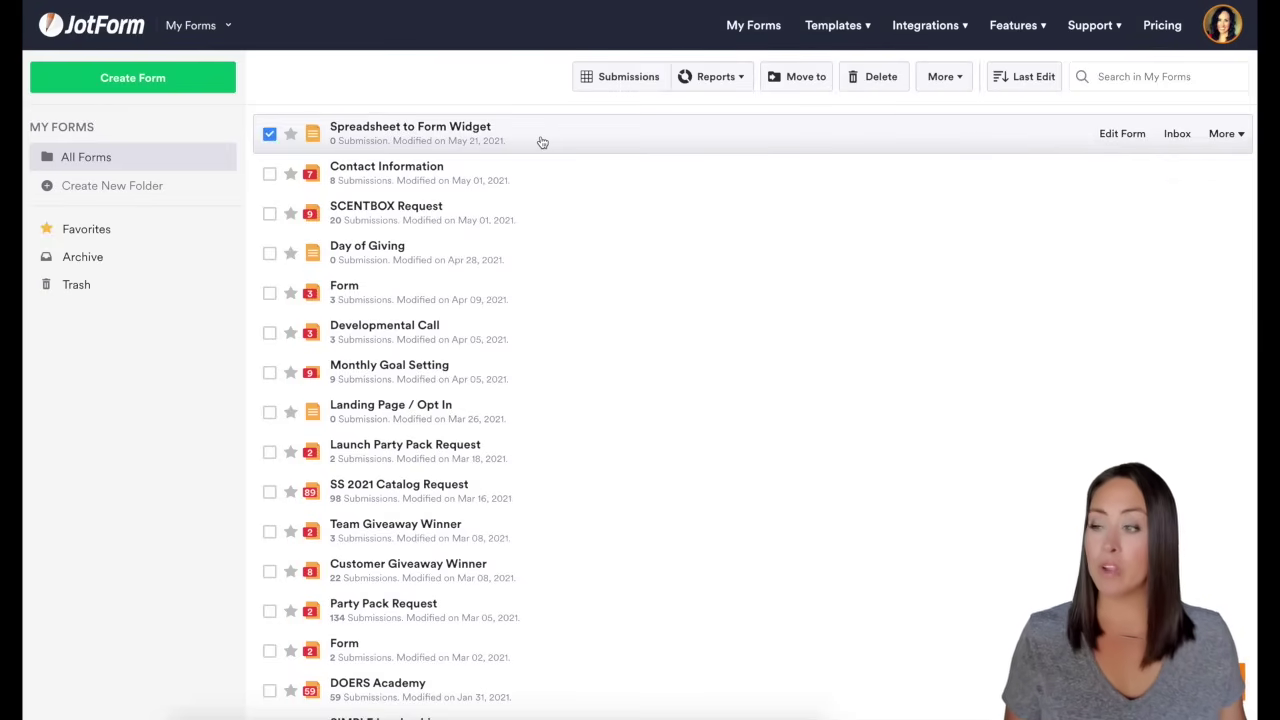
pyautogui.click(1131, 138)
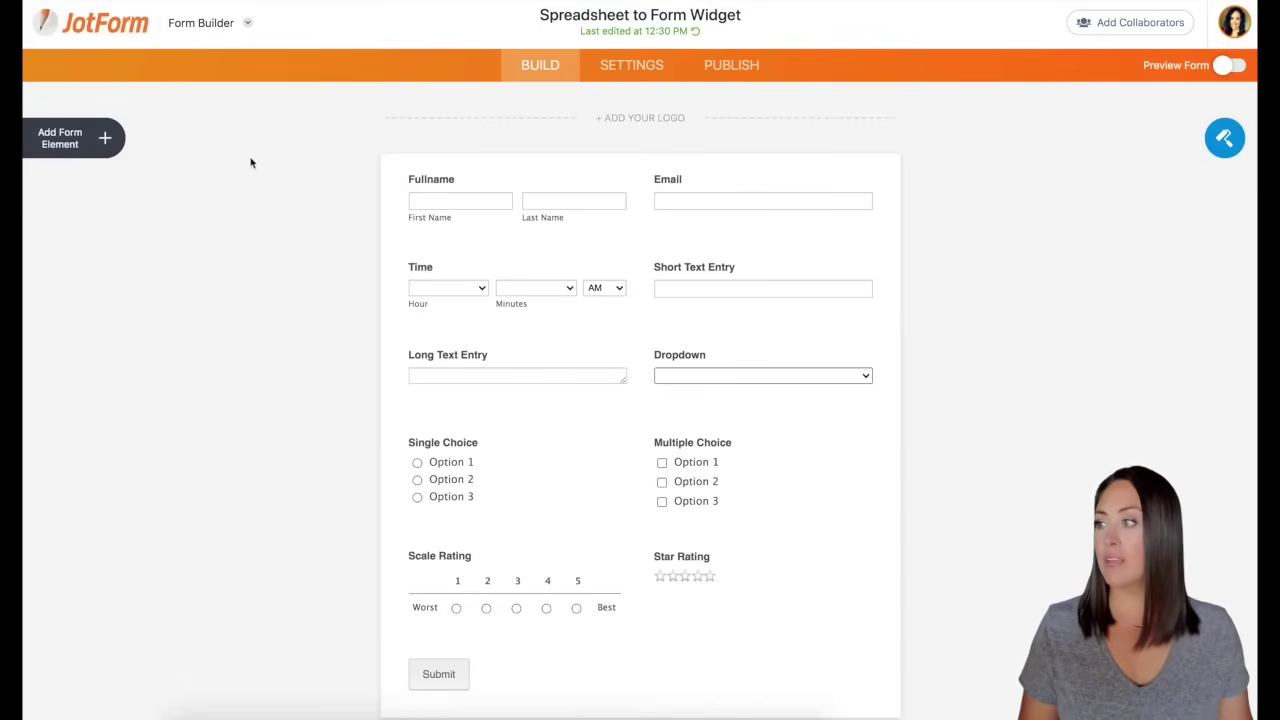
pyautogui.click(107, 142)
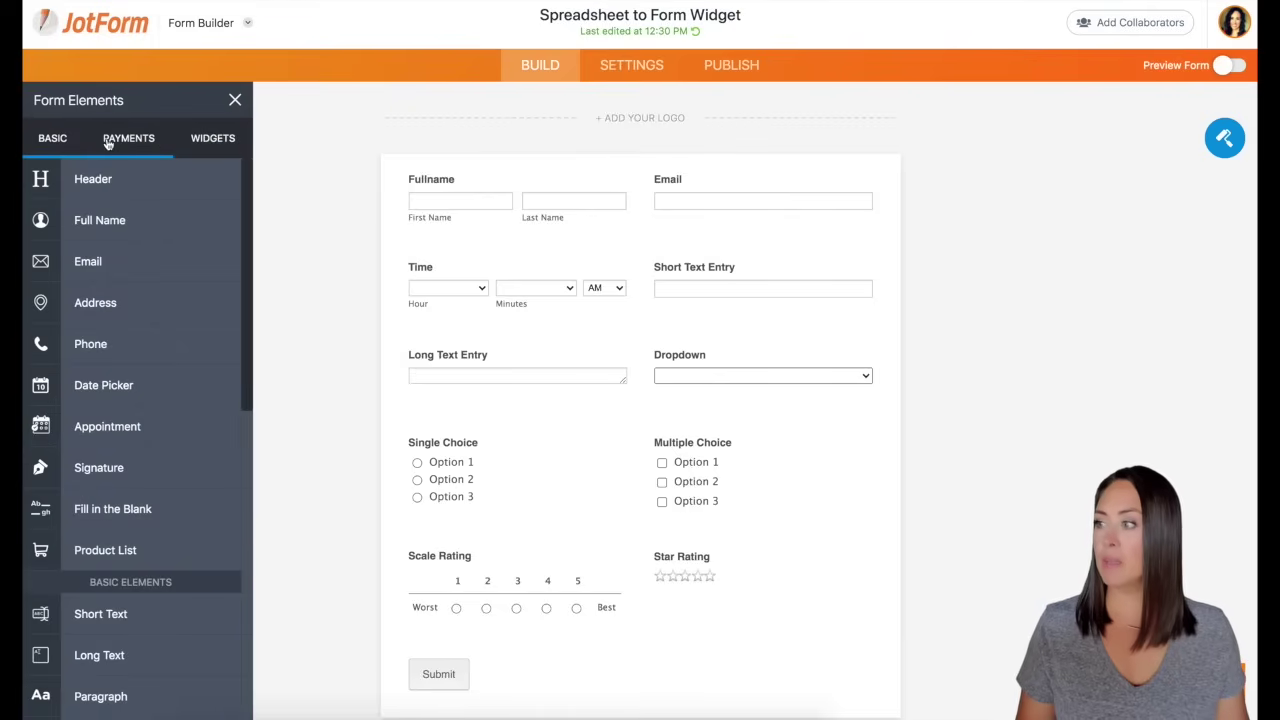
pyautogui.click(224, 145)
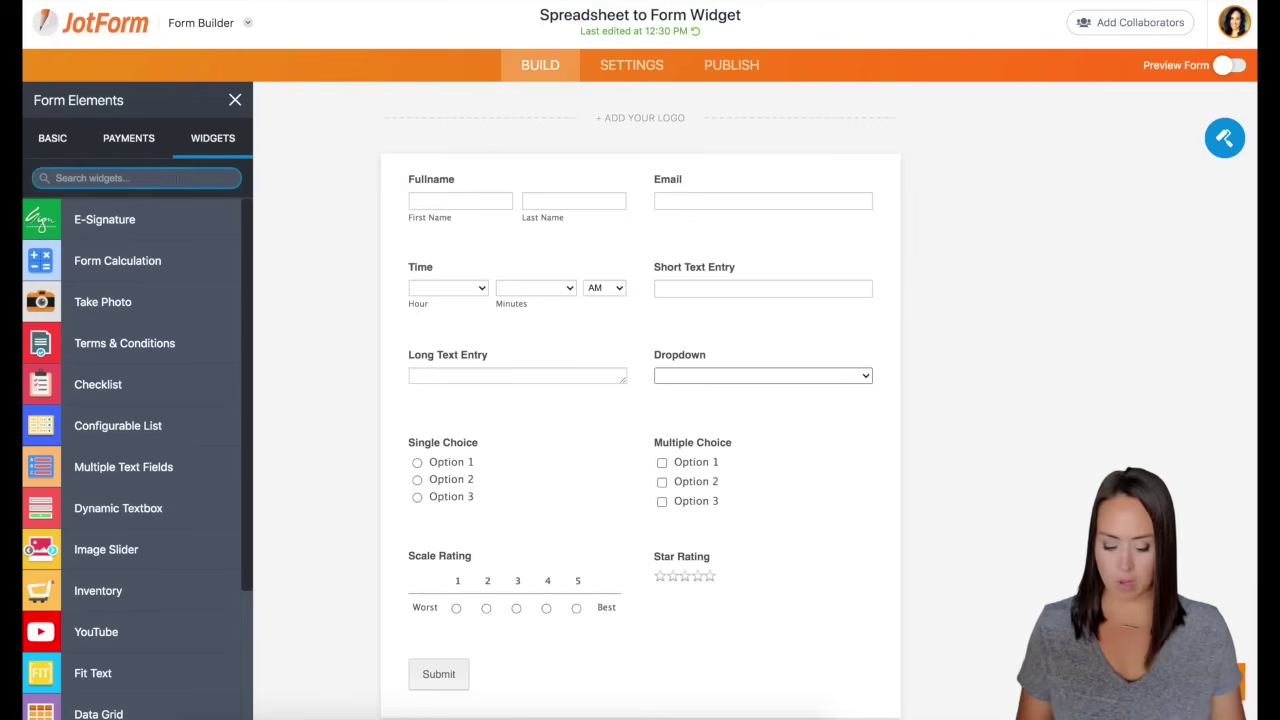
pyautogui.write('s')
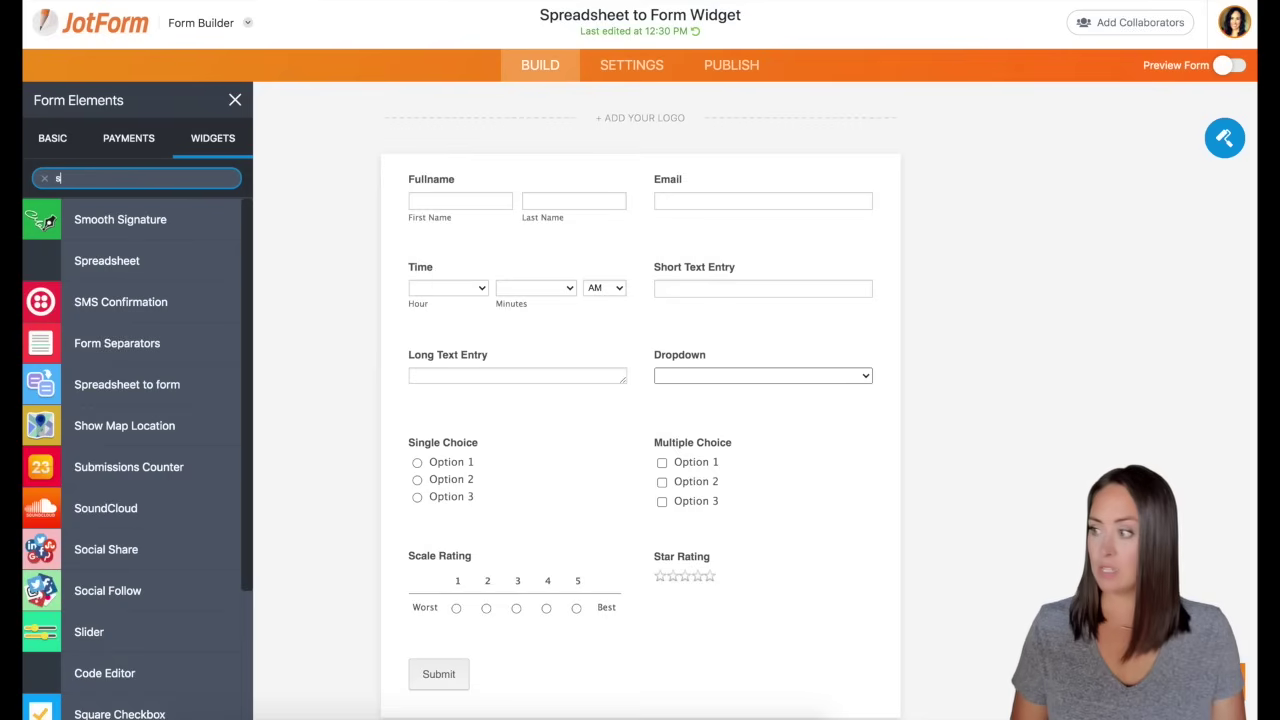
pyautogui.write('pread')
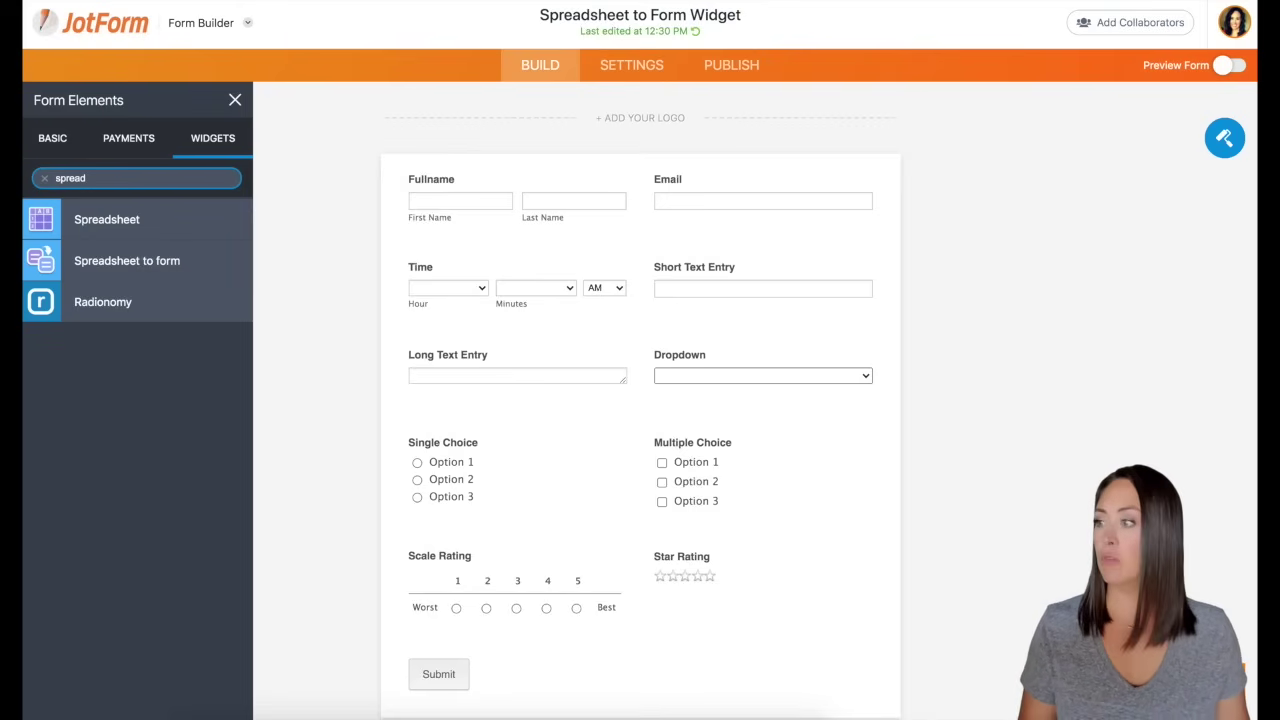
pyautogui.click(121, 262)
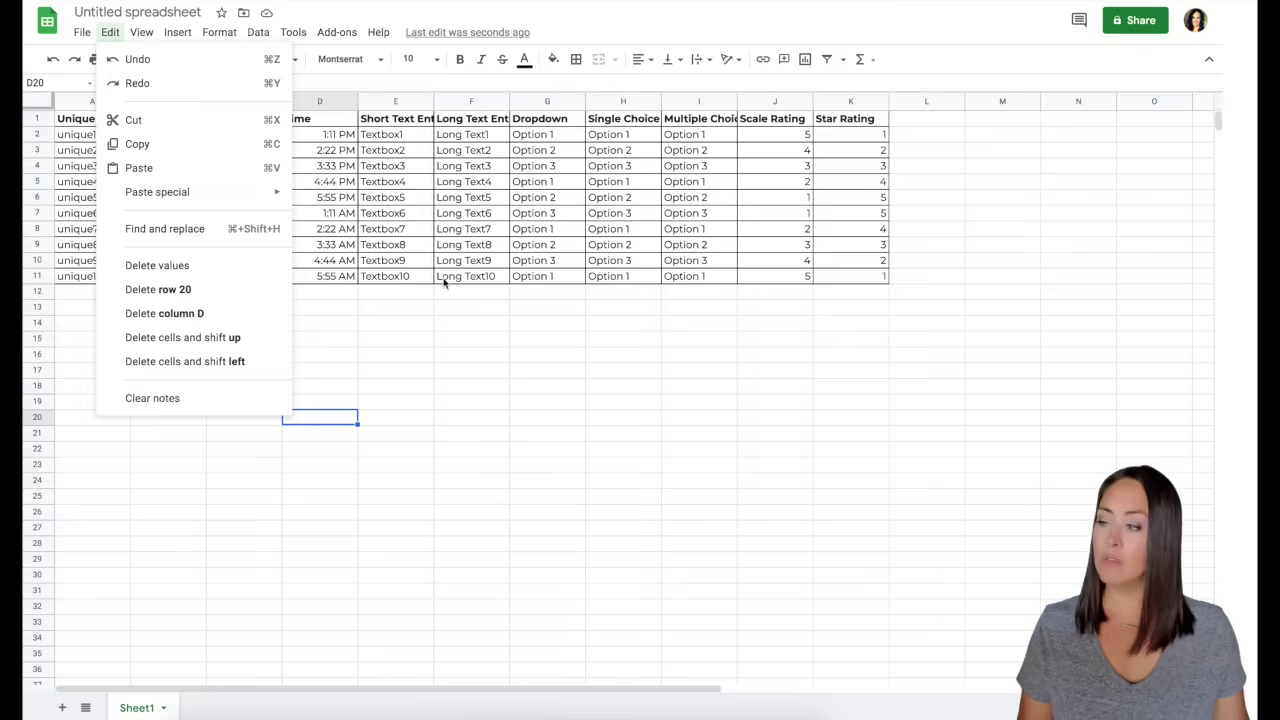
# Step: Bring up the Google Sheets spreadsheet of ten rows keyed by unique codes
pyautogui.click(551, 393)
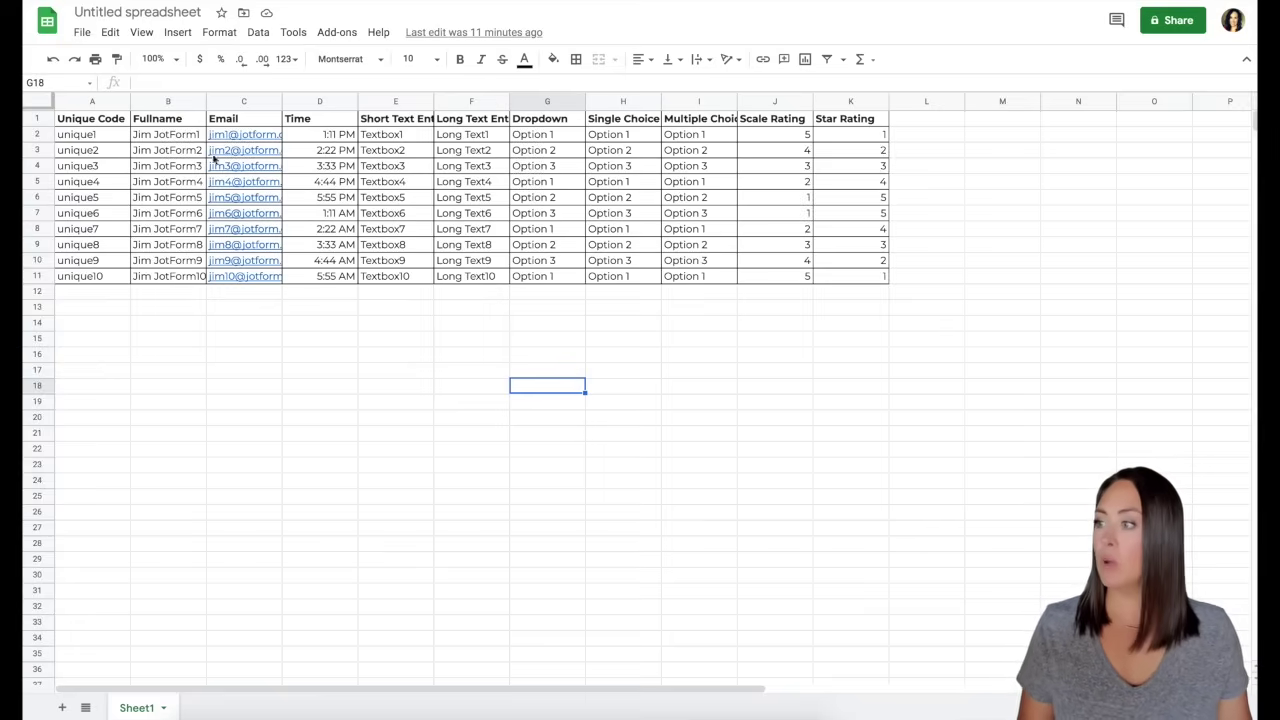
# Step: Download the sheet as a Microsoft Excel (.xlsx) file and return to the JotForm builder
pyautogui.click(83, 33)
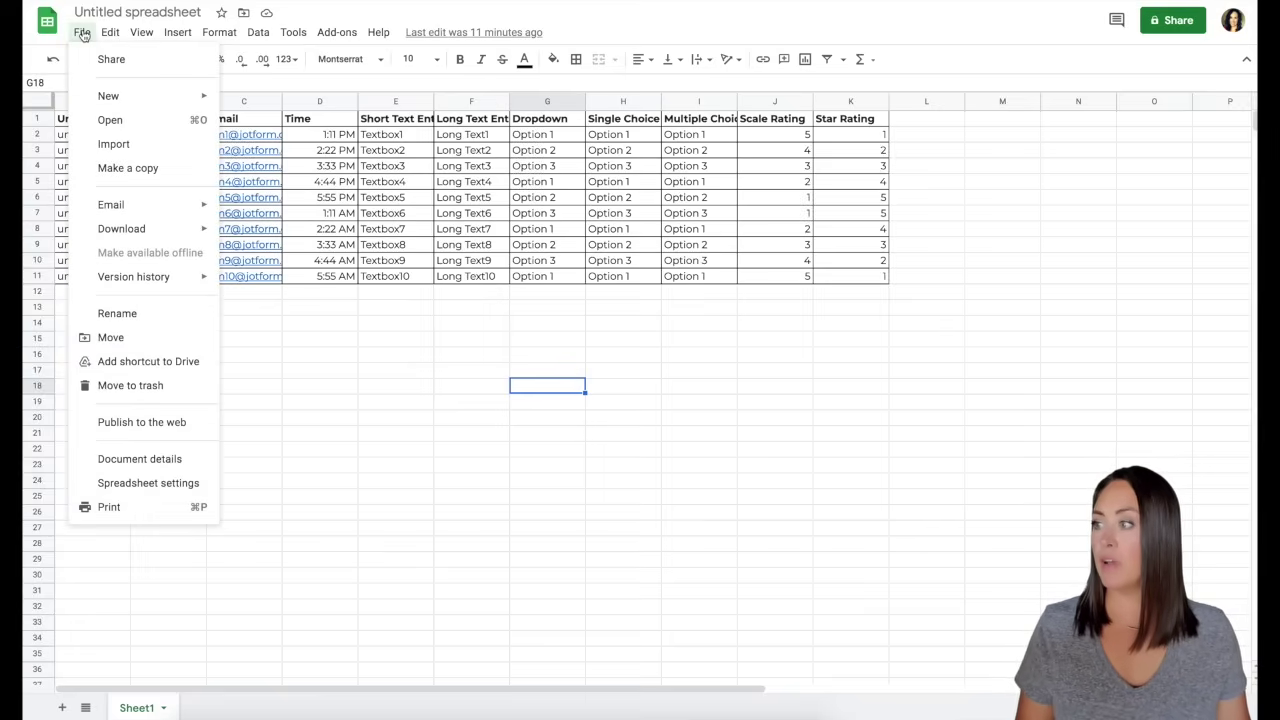
pyautogui.moveTo(119, 232)
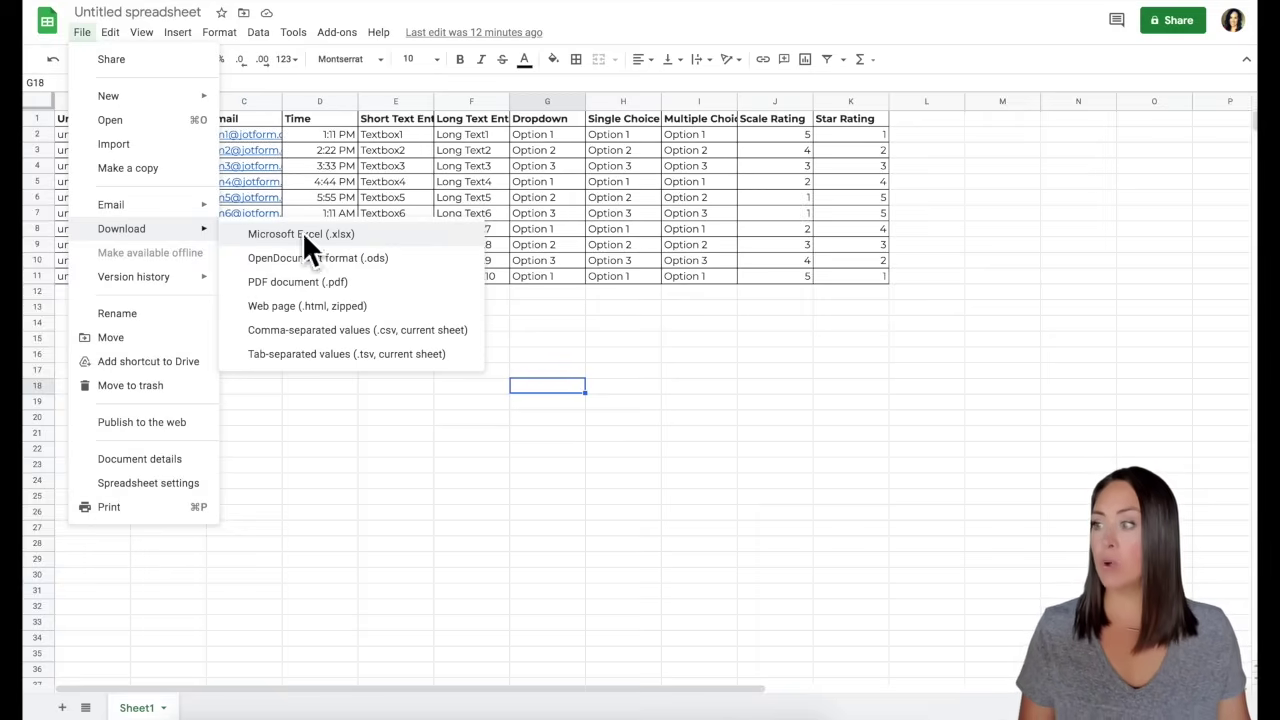
pyautogui.click(334, 236)
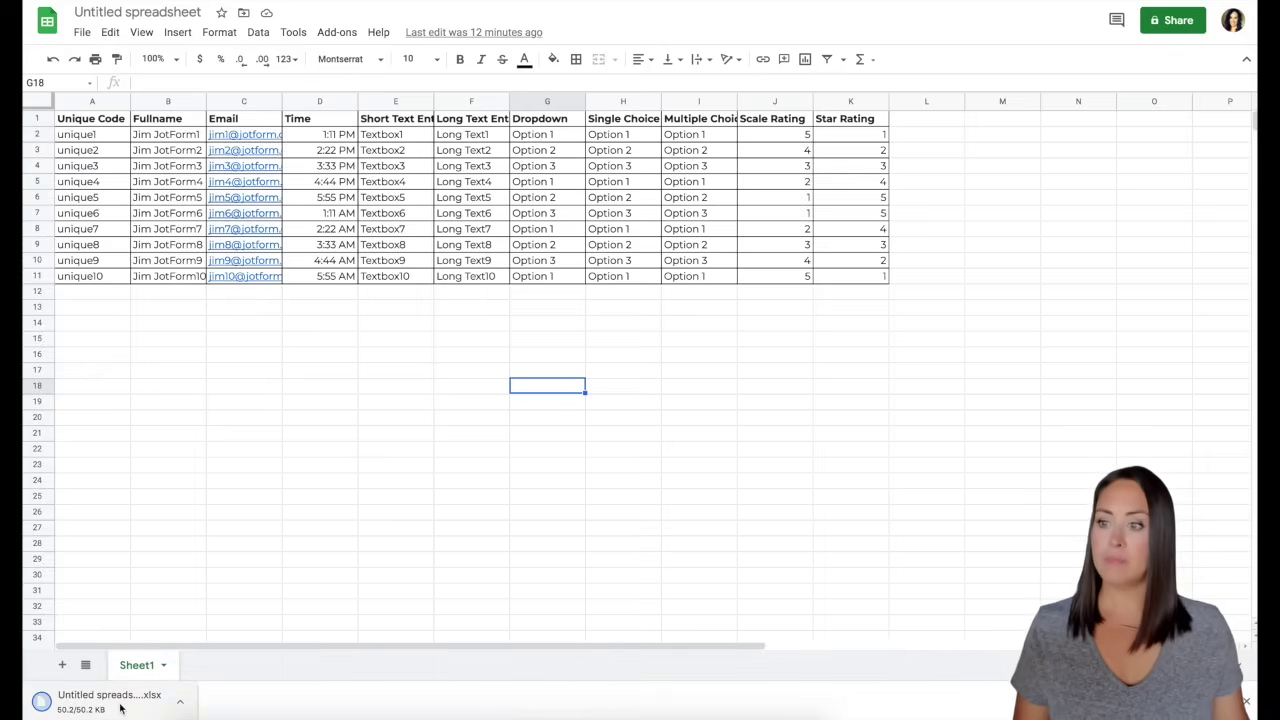
pyautogui.hotkey('ctrl', 'Tab')
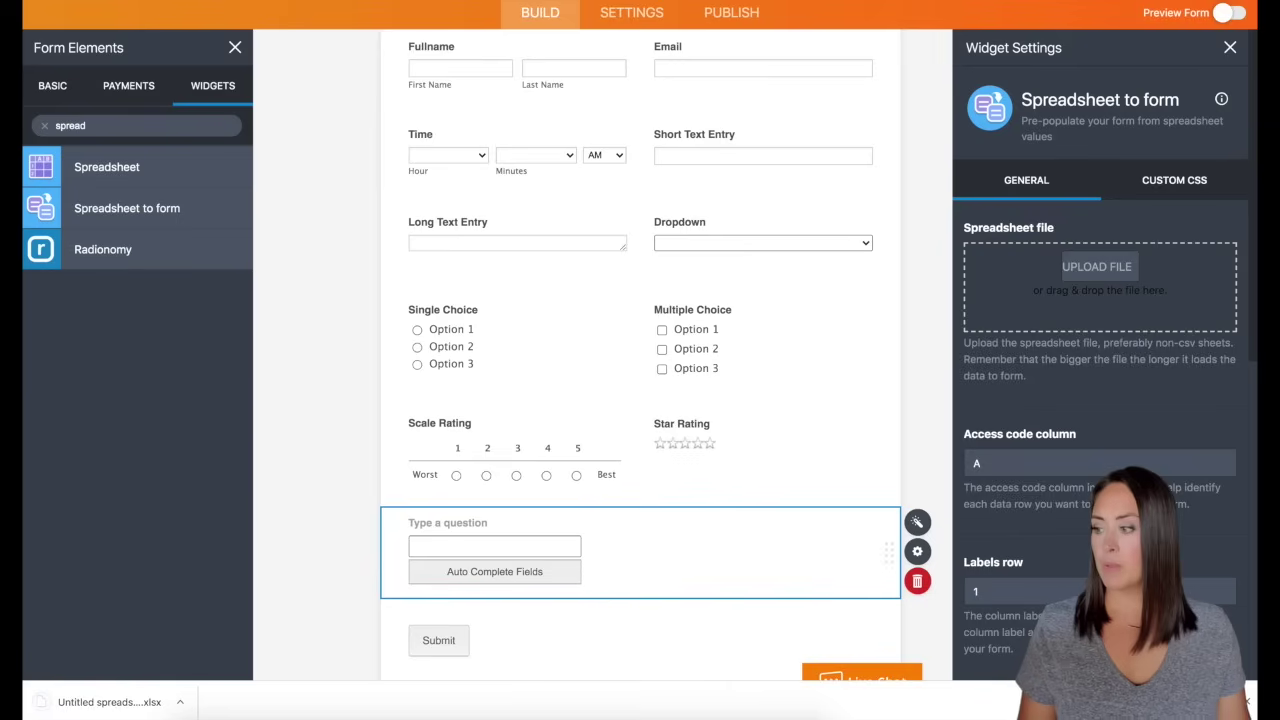
# Step: Upload the downloaded .xlsx file to the widget's spreadsheet drop zone and close Widget Settings
pyautogui.moveTo(135, 710); pyautogui.dragTo(1134, 289)
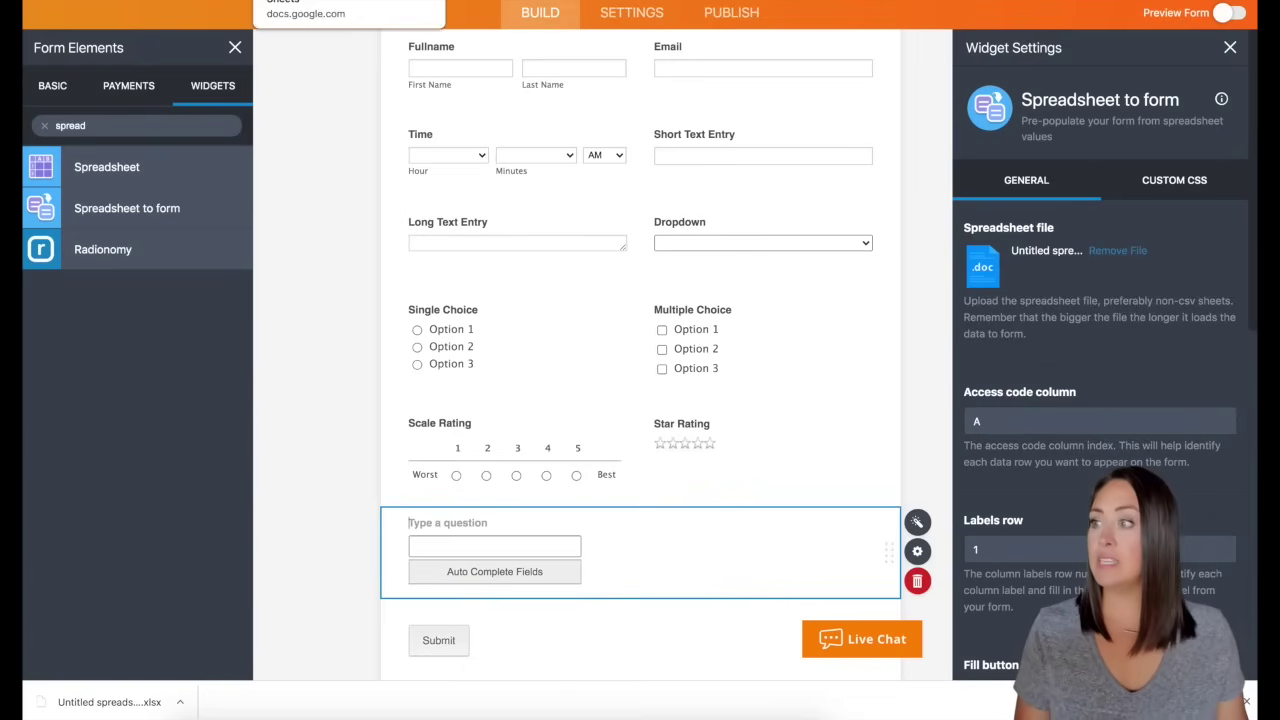
pyautogui.click(330, 2)
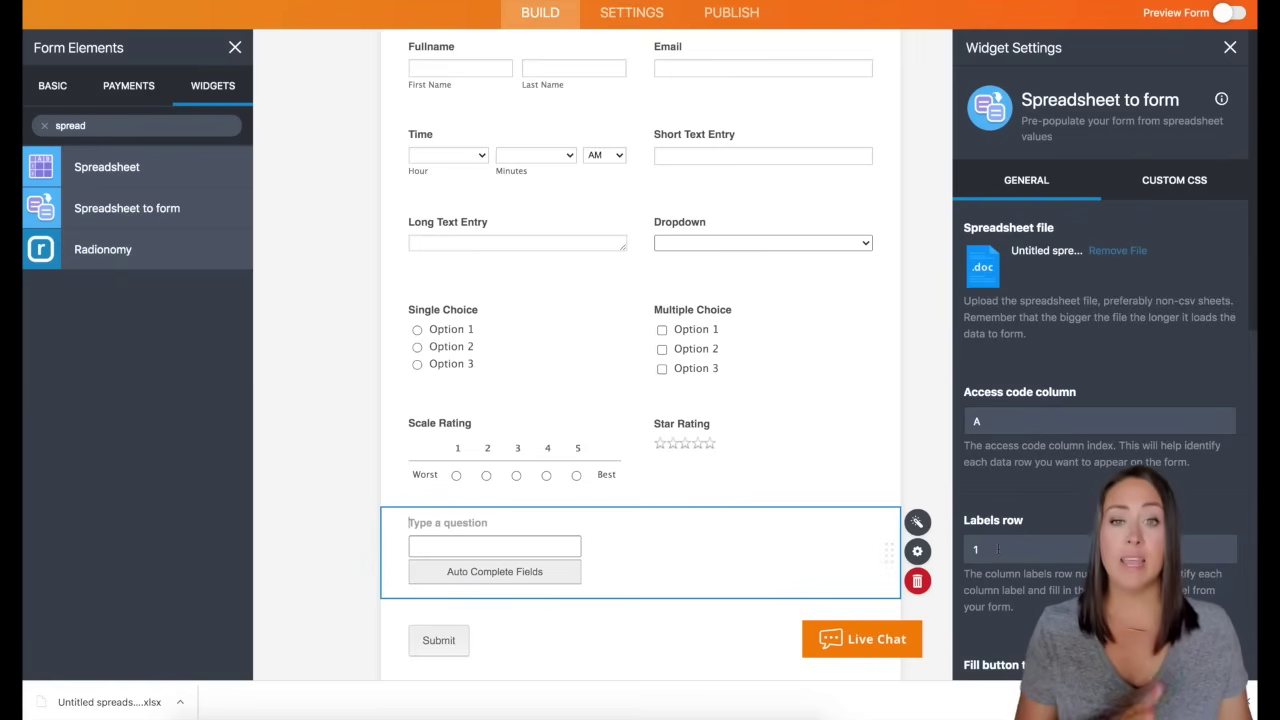
pyautogui.scroll(-10, 1049, 486)
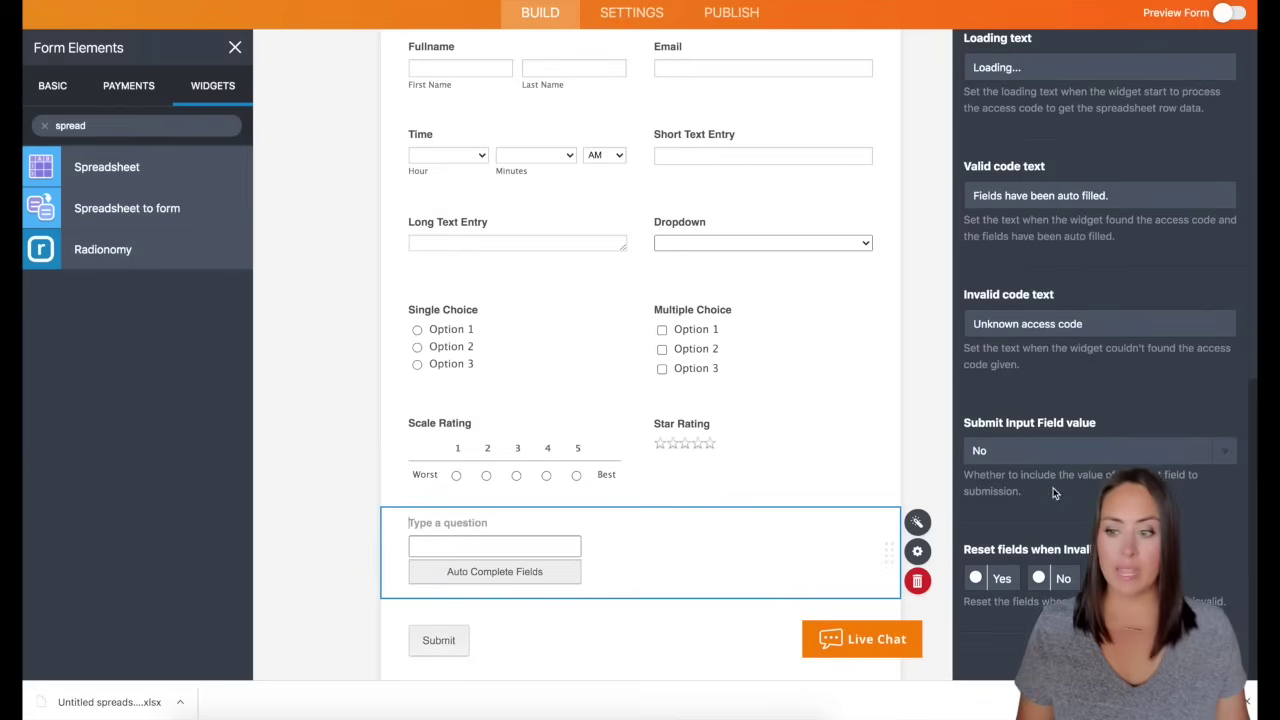
pyautogui.press('Escape')
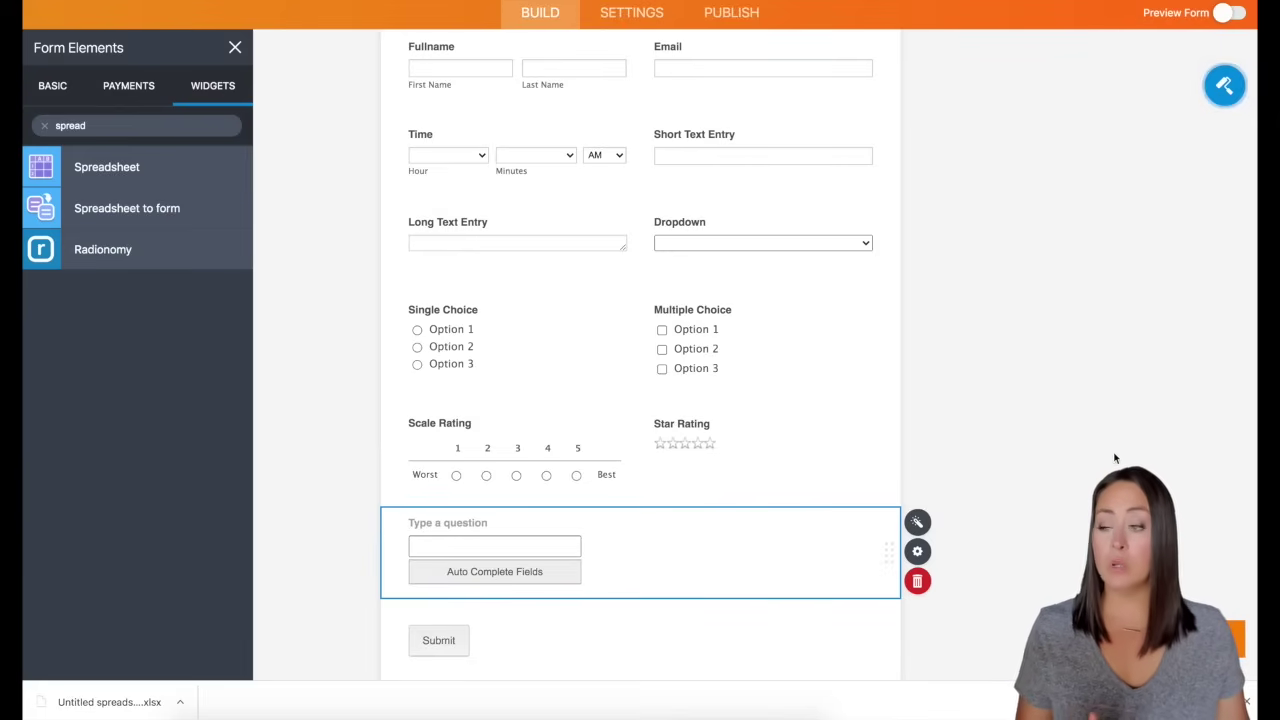
pyautogui.scroll(2, 820, 392)
pyautogui.scroll(1, 836, 380)
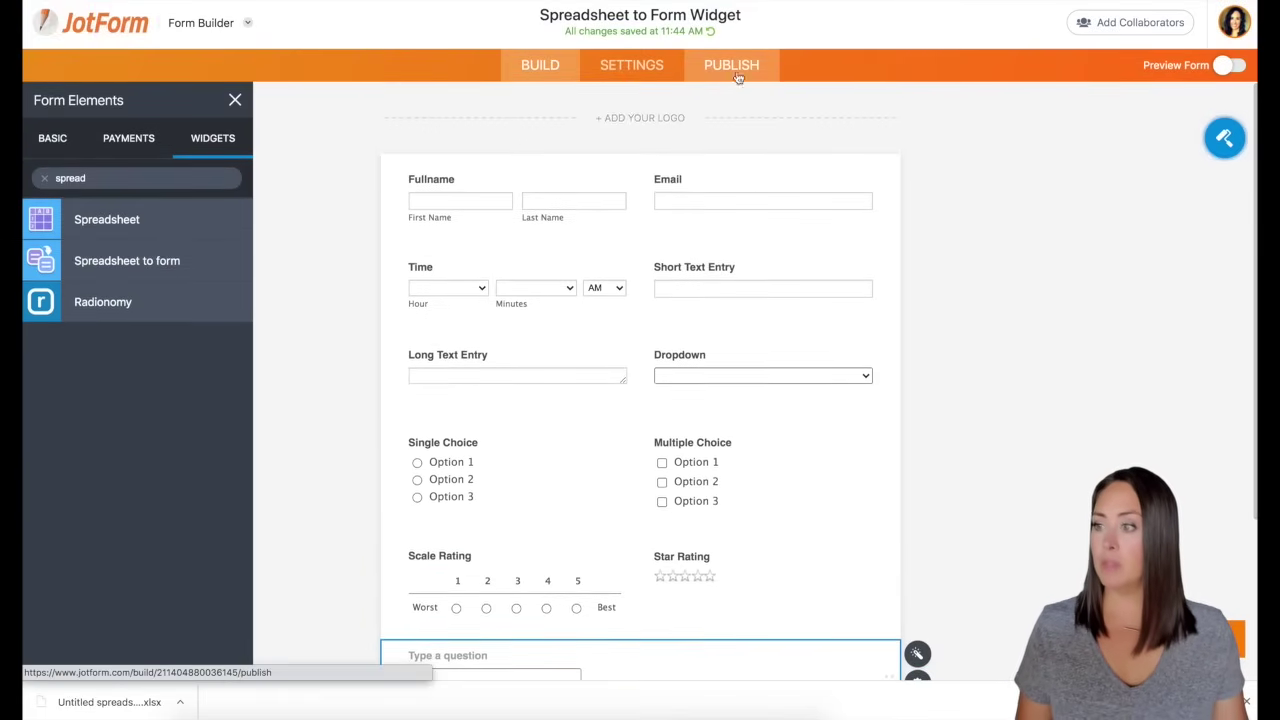
# Step: Publish the form and open the live form in a new tab
pyautogui.click(731, 64)
pyautogui.click(757, 270)
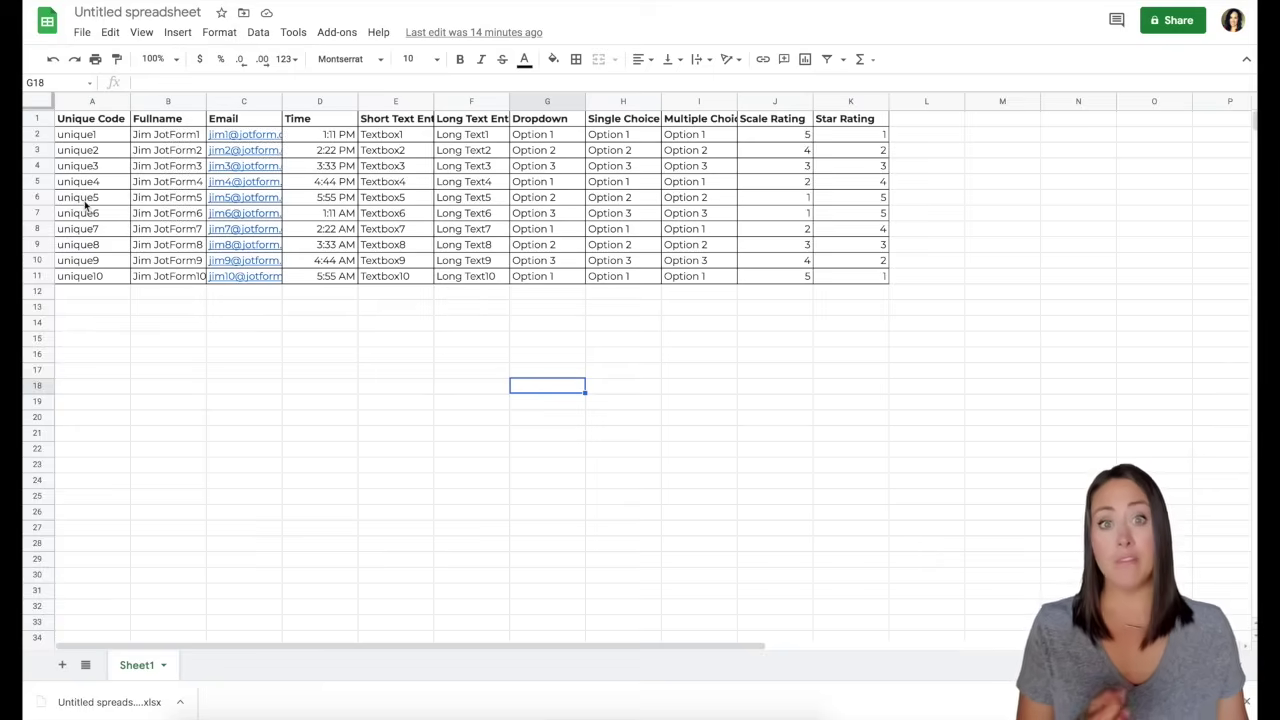
# Step: On the live form, auto-fill all fields using the code unique5
pyautogui.hotkey('ctrl', 'Tab')
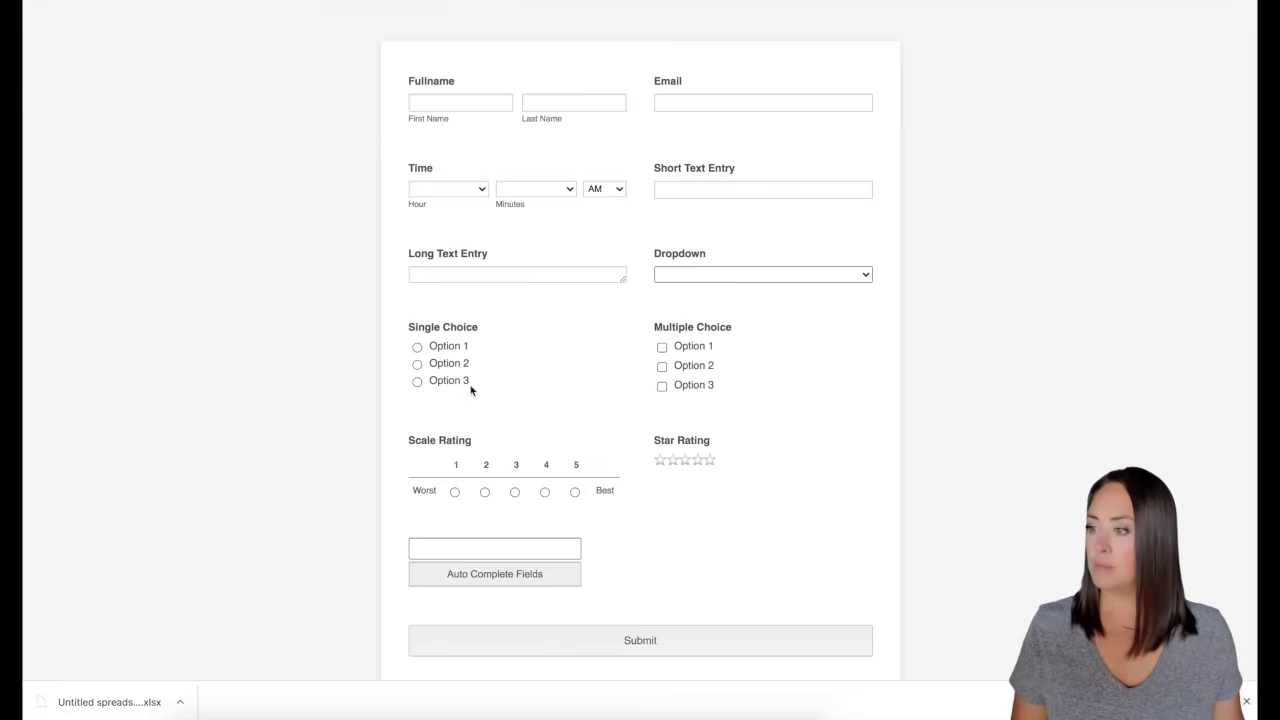
pyautogui.click(486, 543)
pyautogui.write('u')
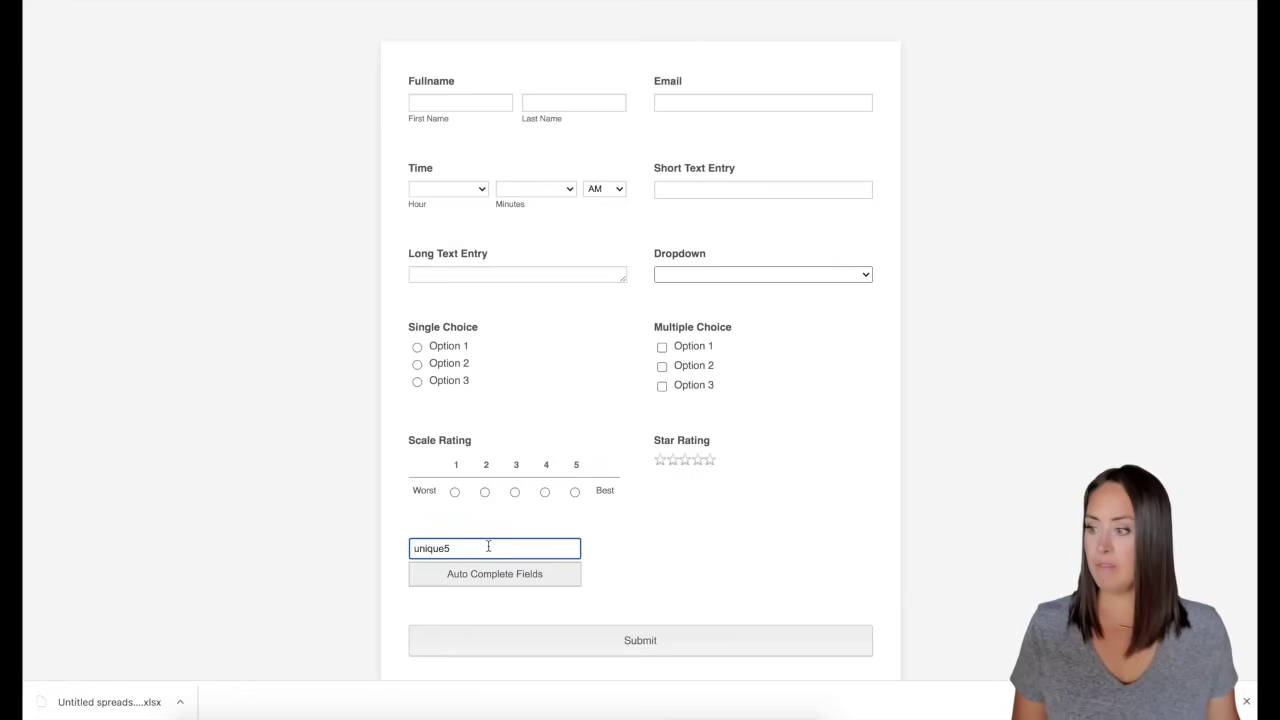
pyautogui.write('nique5')
pyautogui.click(500, 578)
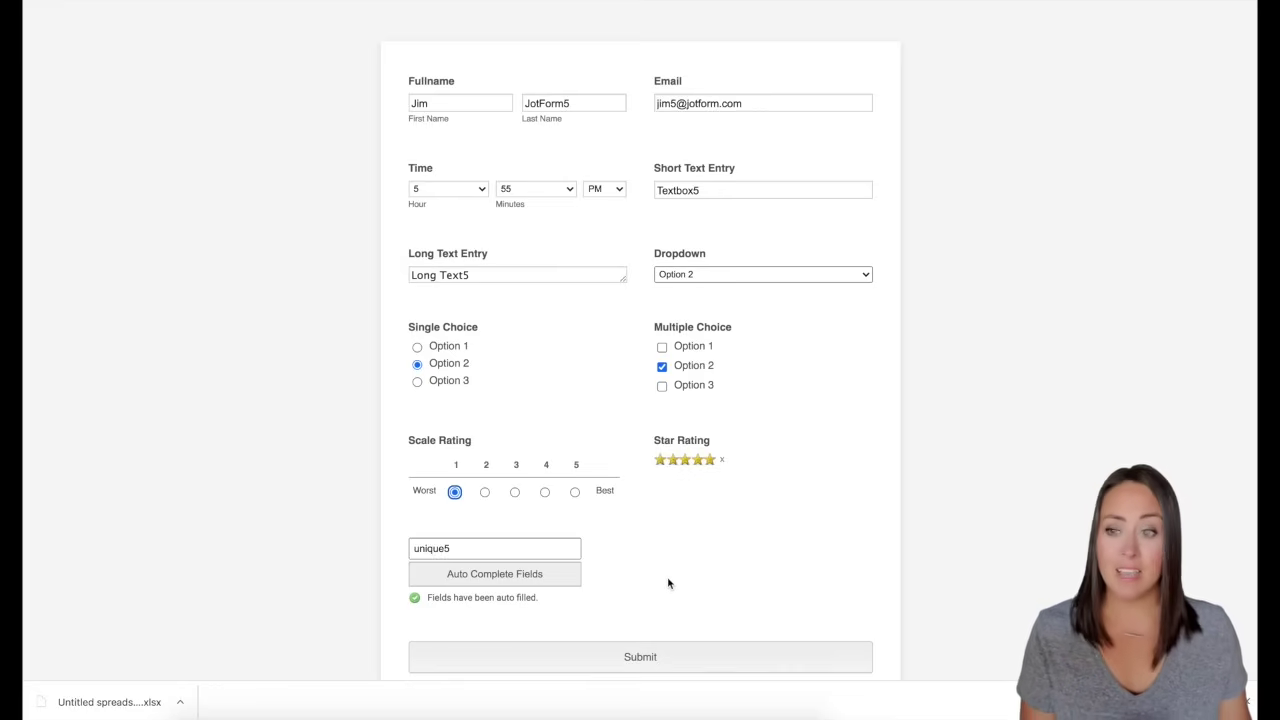
# Step: Auto-fill the form again with code unique3, then with unique9
pyautogui.click(436, 552)
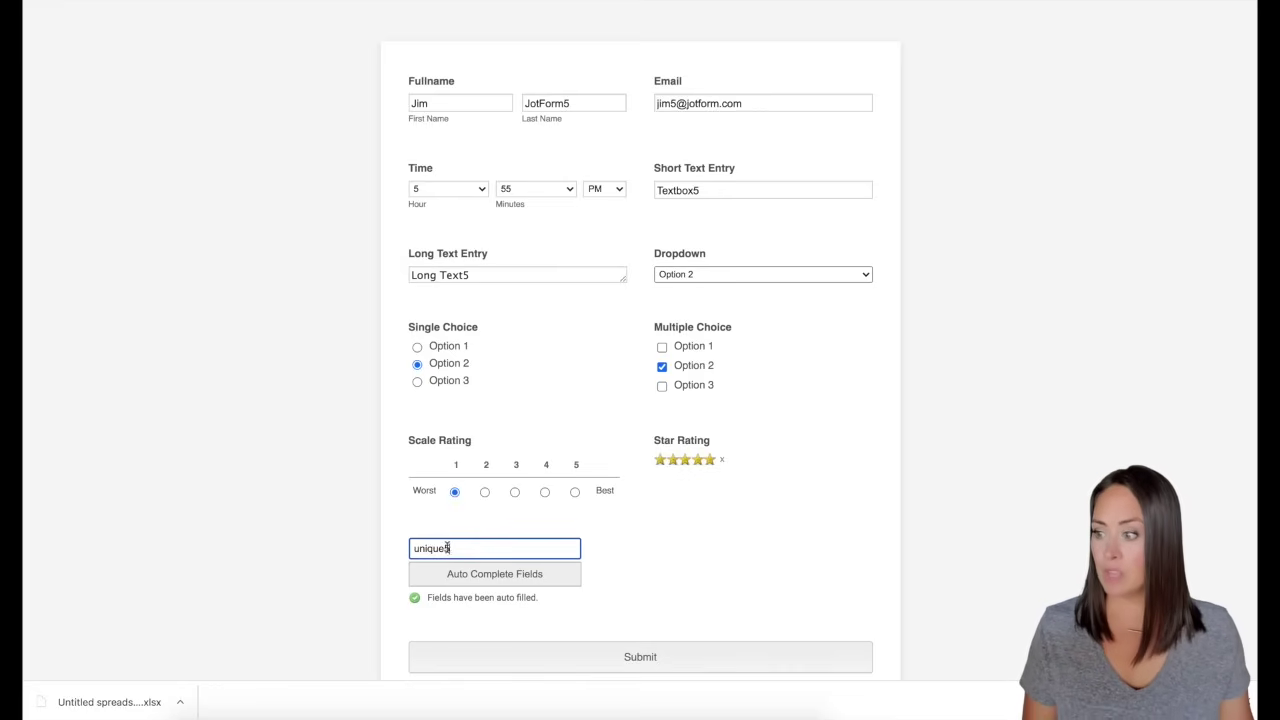
pyautogui.press('BackSpace')
pyautogui.write('3')
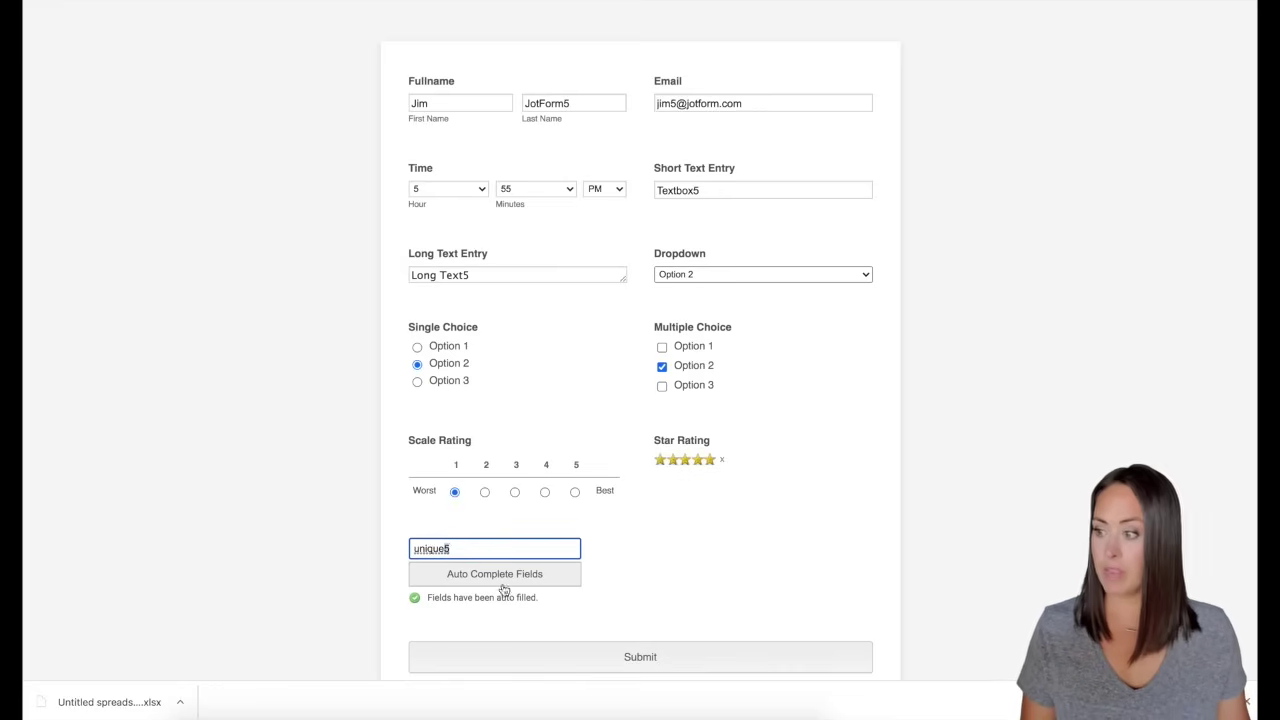
pyautogui.click(480, 578)
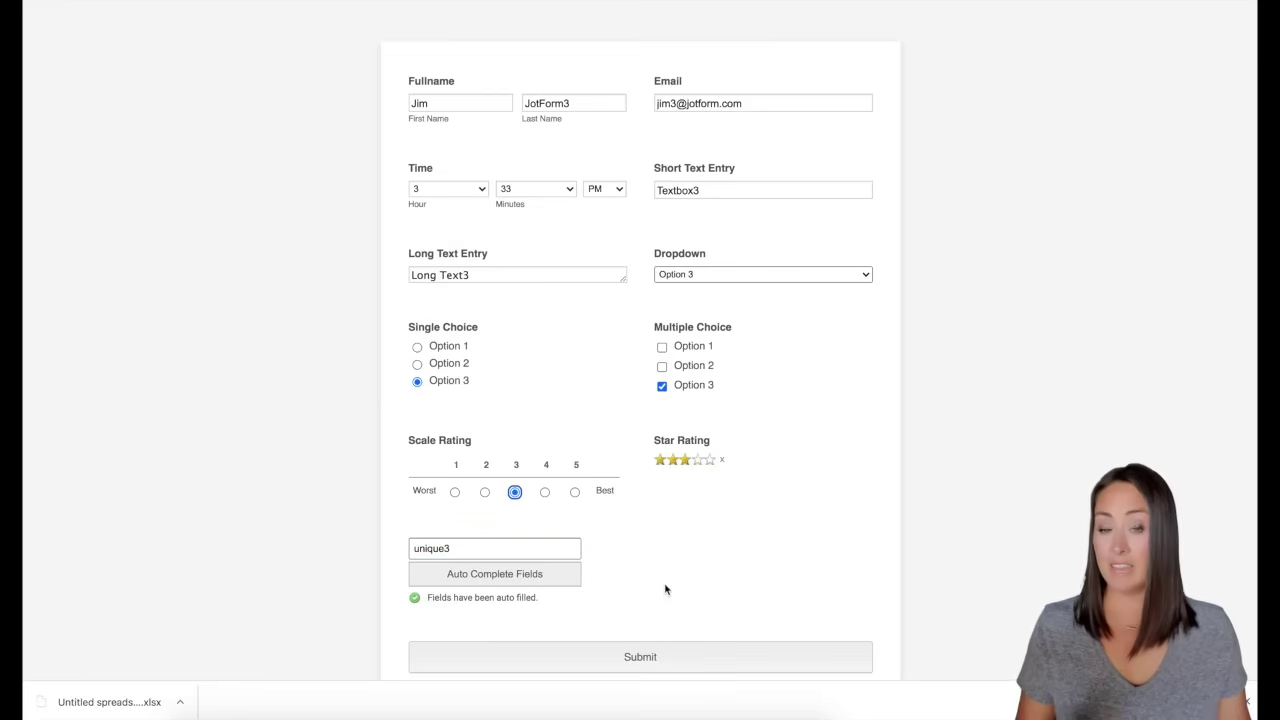
pyautogui.click(446, 548)
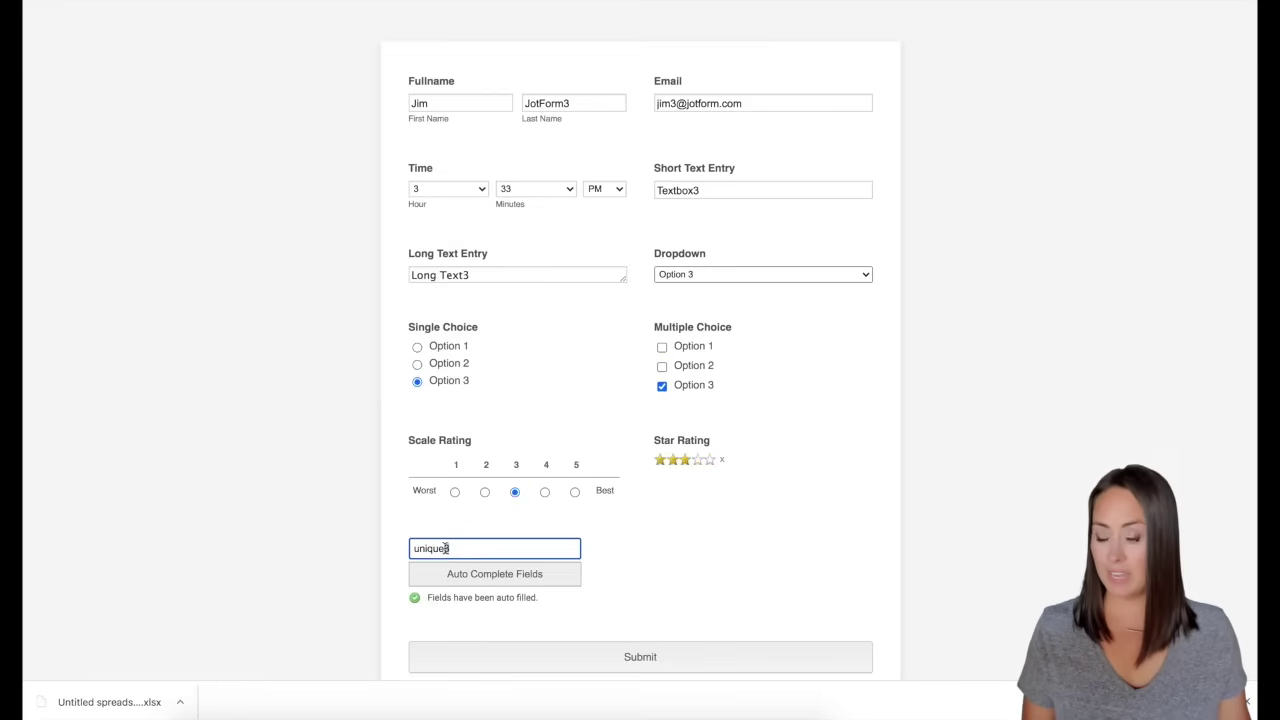
pyautogui.press('BackSpace')
pyautogui.write('9')
pyautogui.click(493, 578)
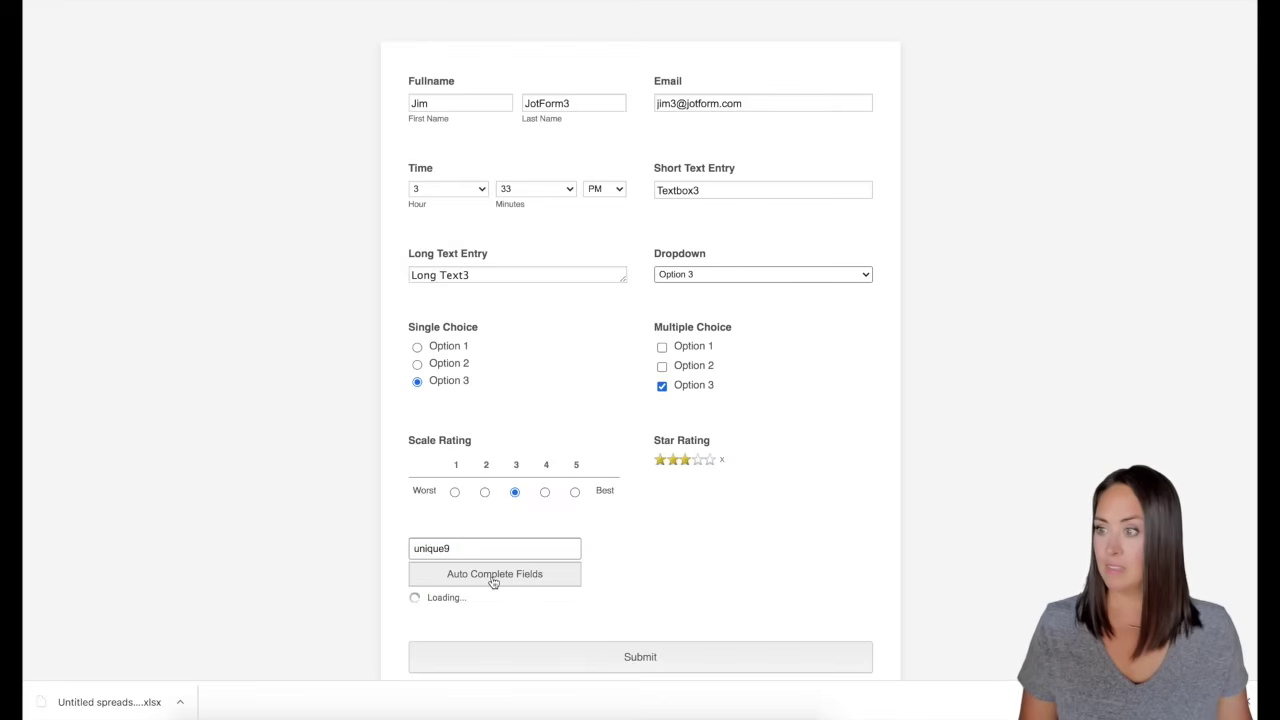